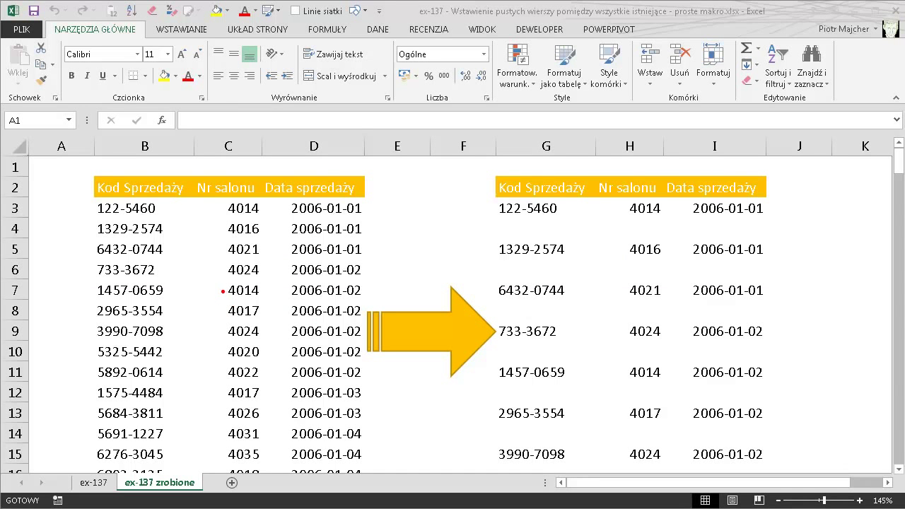
# Step: Circle the original sales table and the finished table with blank rows, then clear the annotations
pyautogui.moveTo(176, 189)
pyautogui.mouseDown()
pyautogui.moveTo(69, 303)
pyautogui.moveTo(118, 451)
pyautogui.moveTo(297, 478)
pyautogui.moveTo(375, 369)
pyautogui.moveTo(365, 251)
pyautogui.moveTo(204, 187)
pyautogui.moveTo(170, 188)
pyautogui.mouseUp()
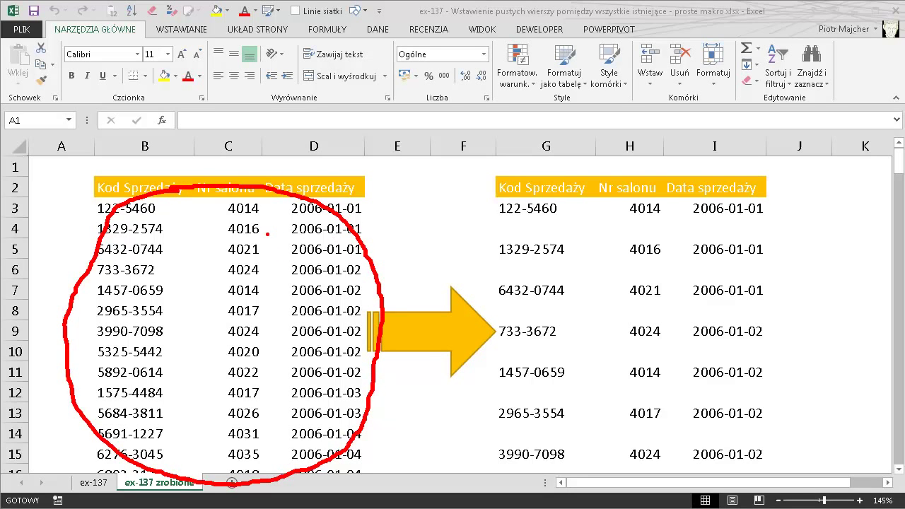
pyautogui.moveTo(587, 185)
pyautogui.mouseDown()
pyautogui.moveTo(466, 251)
pyautogui.moveTo(453, 442)
pyautogui.moveTo(868, 387)
pyautogui.moveTo(725, 208)
pyautogui.moveTo(443, 191)
pyautogui.mouseUp()
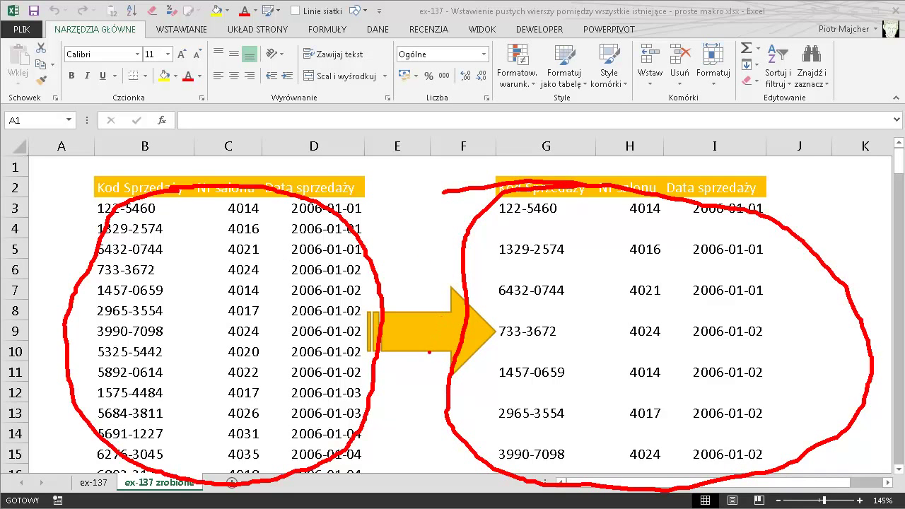
pyautogui.press('Escape')
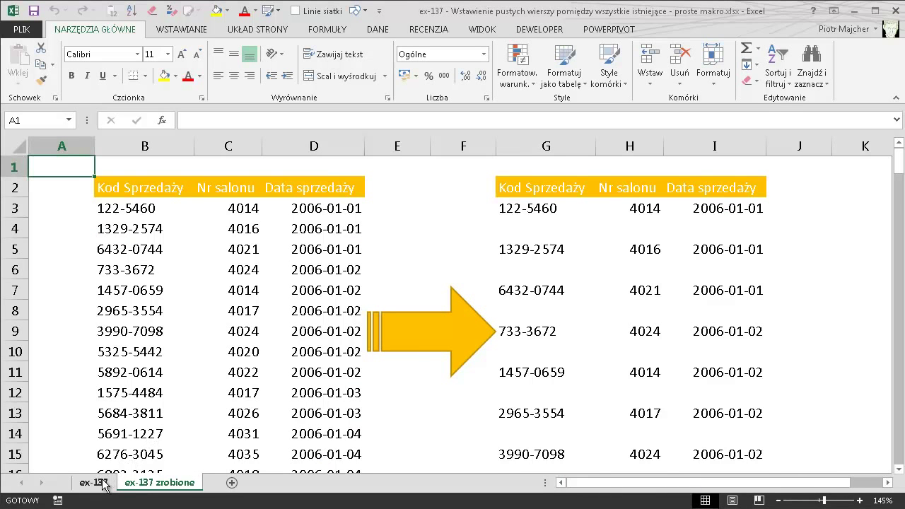
# Step: Switch to sheet ex-137, select the first sale code in B3, and show the View ribbon
pyautogui.click(99, 482)
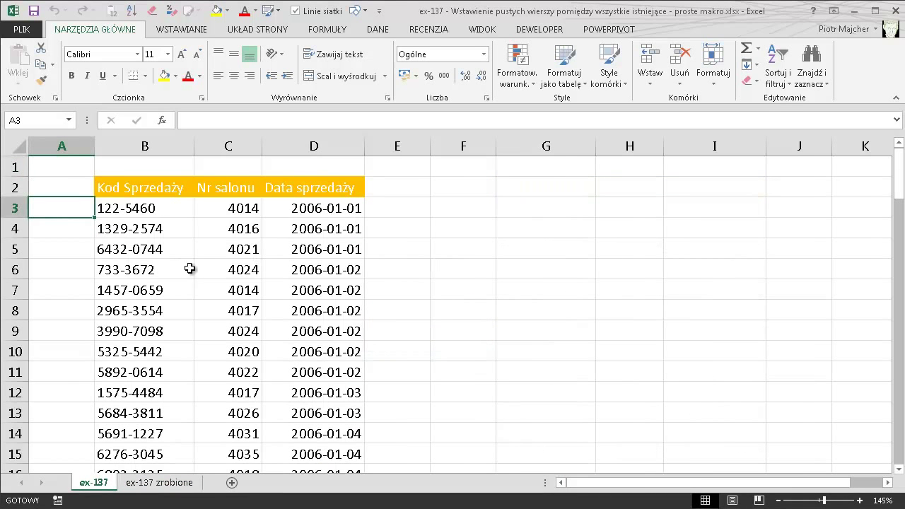
pyautogui.click(181, 248)
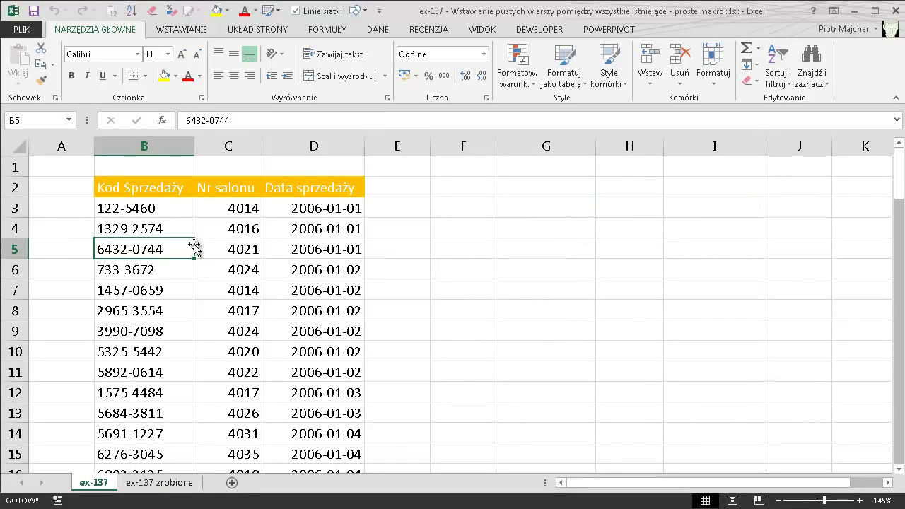
pyautogui.moveTo(161, 296); pyautogui.dragTo(159, 302)
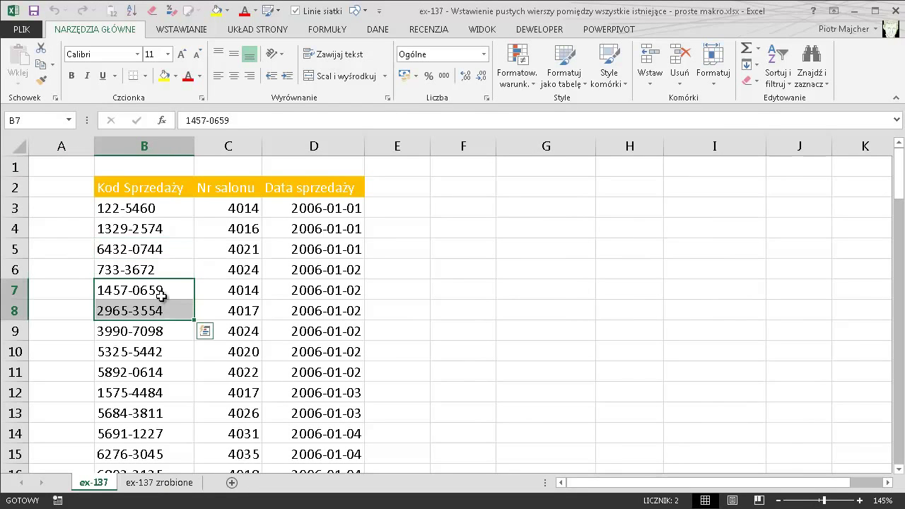
pyautogui.click(173, 208)
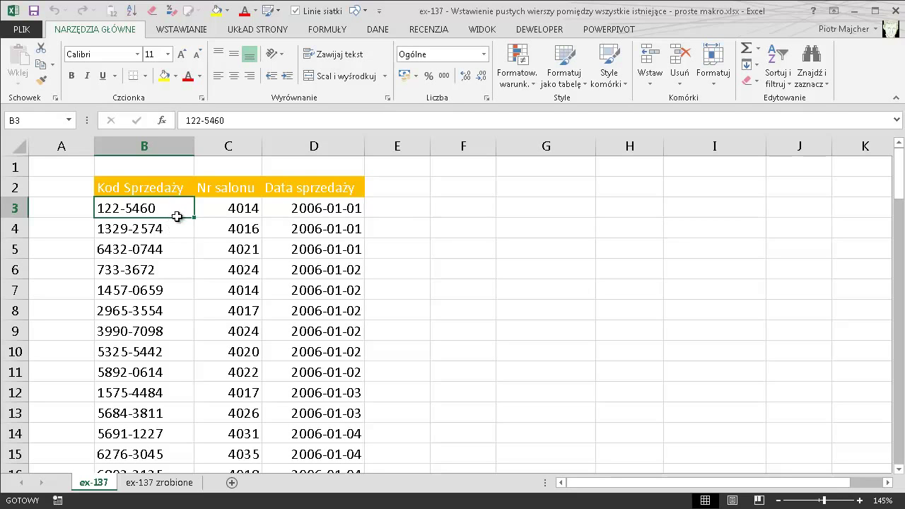
pyautogui.click(491, 32)
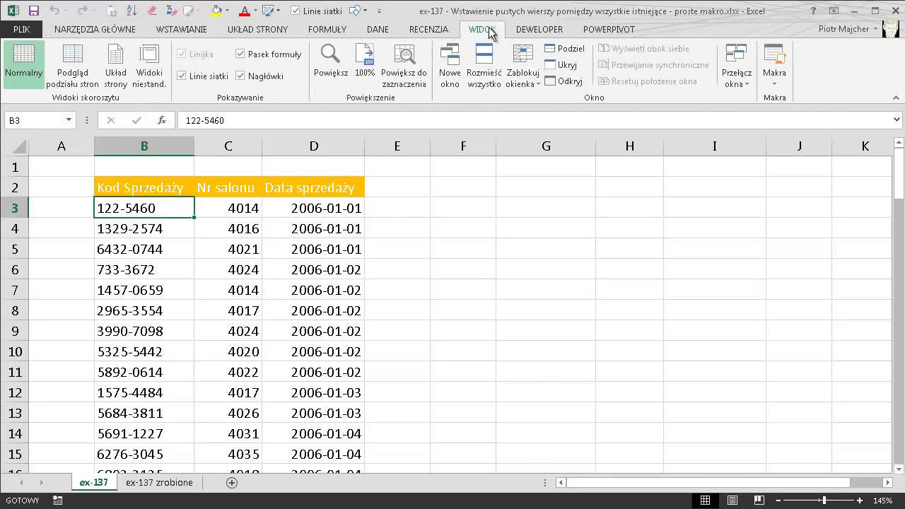
# Step: Begin recording macro 'WstawPuste' with shortcut Ctrl+Shift+P, saved to the Personal Macro Workbook
pyautogui.click(777, 79)
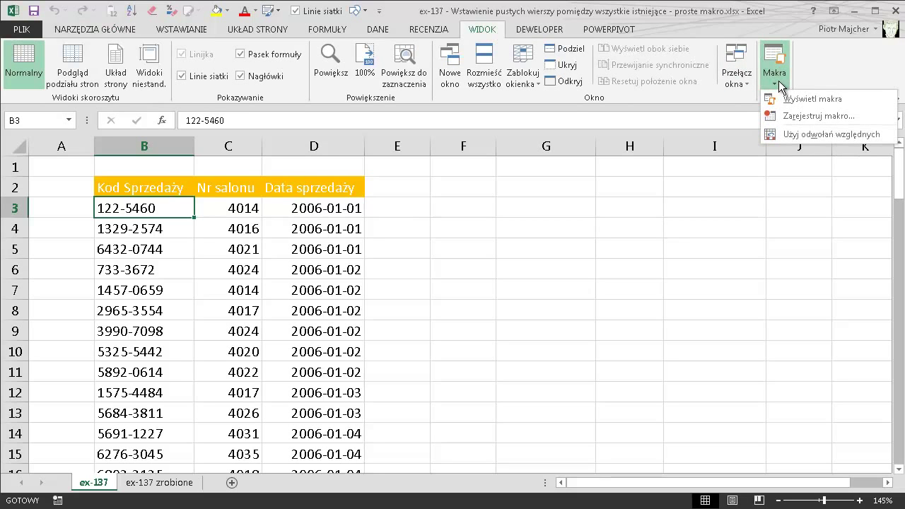
pyautogui.click(837, 117)
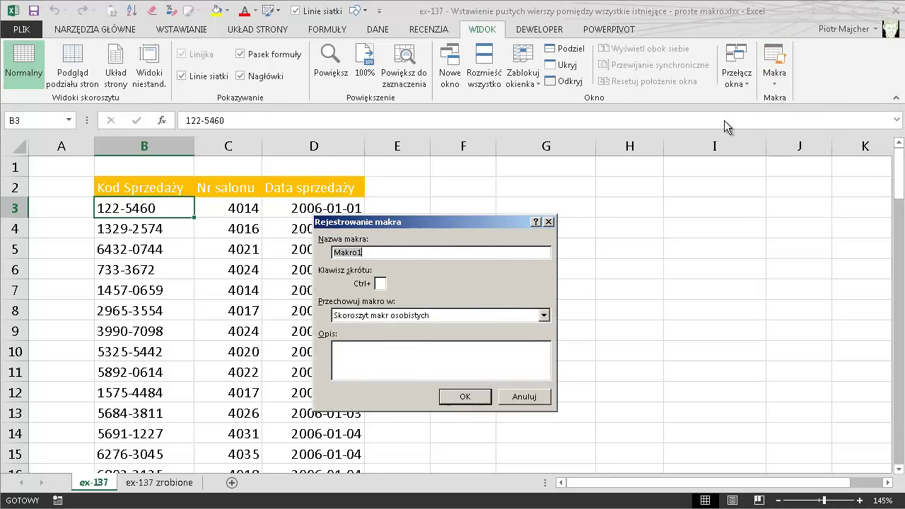
pyautogui.moveTo(415, 225); pyautogui.dragTo(460, 231)
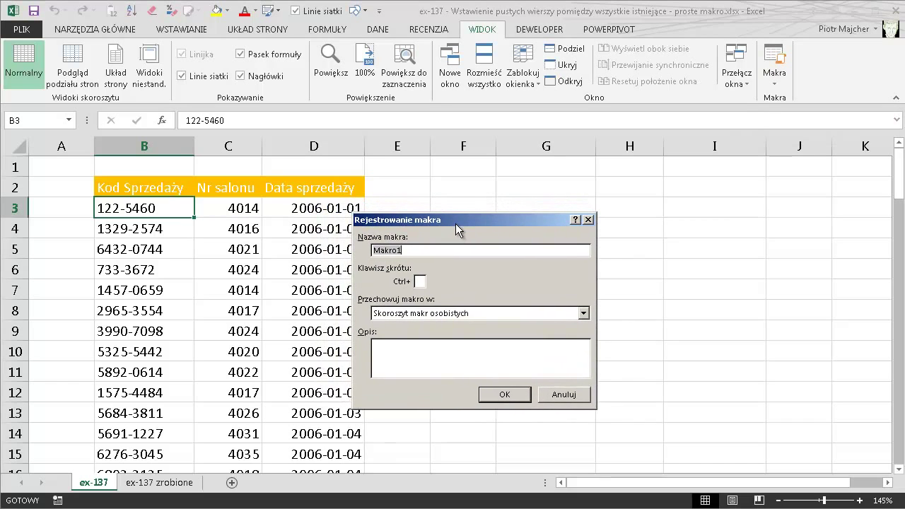
pyautogui.write('WstawPuste')
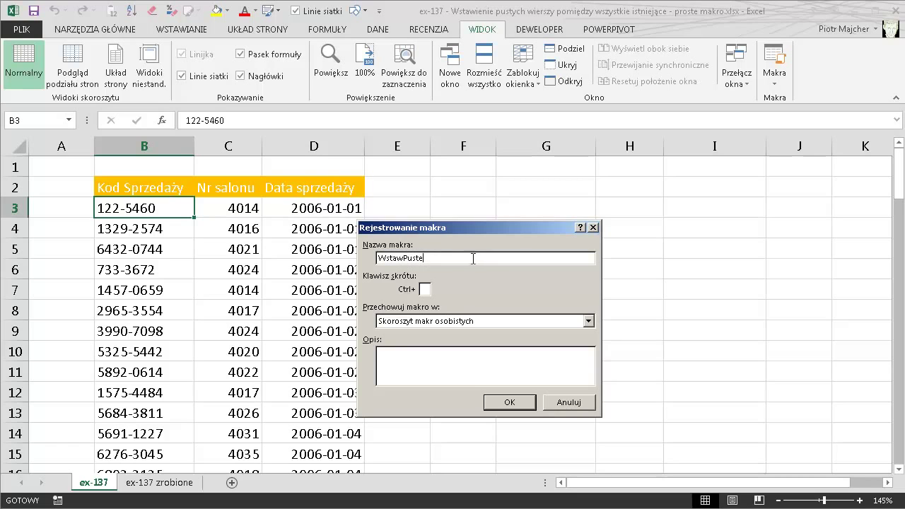
pyautogui.click(425, 289)
pyautogui.write('P')
pyautogui.click(485, 323)
pyautogui.click(433, 351)
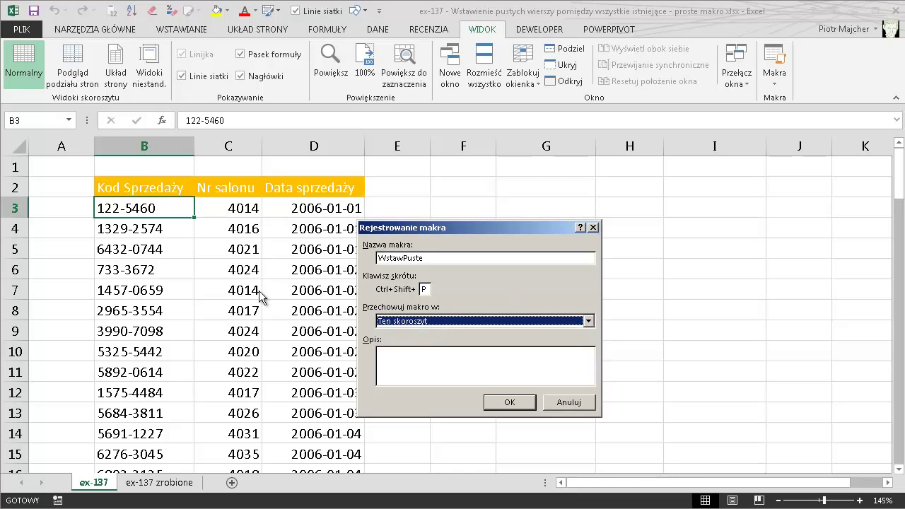
pyautogui.click(485, 319)
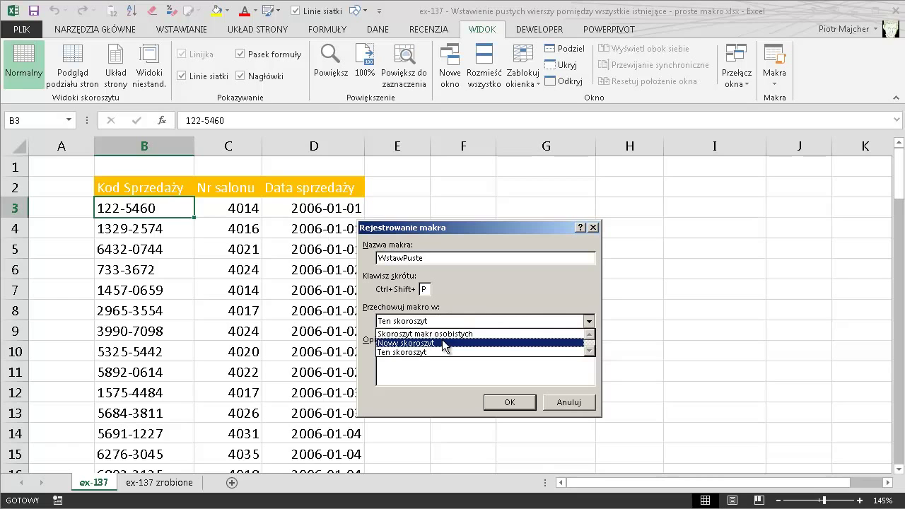
pyautogui.click(458, 333)
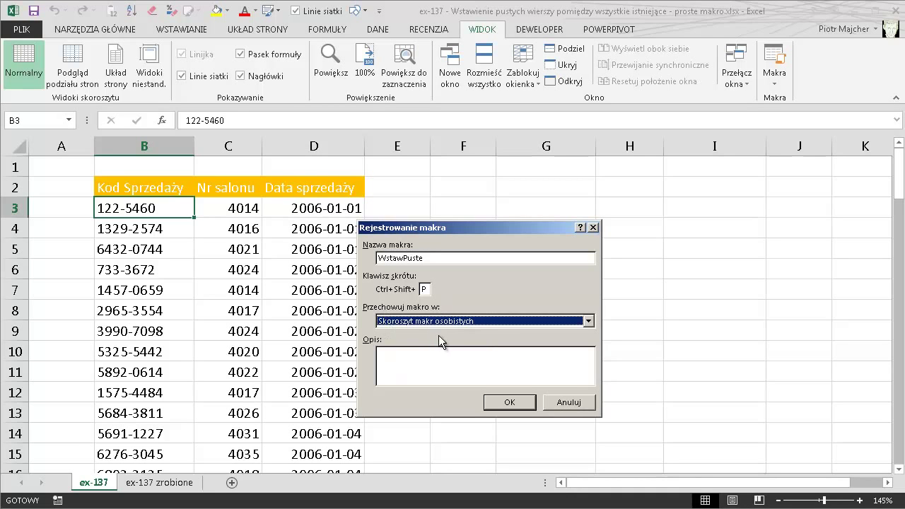
pyautogui.click(510, 402)
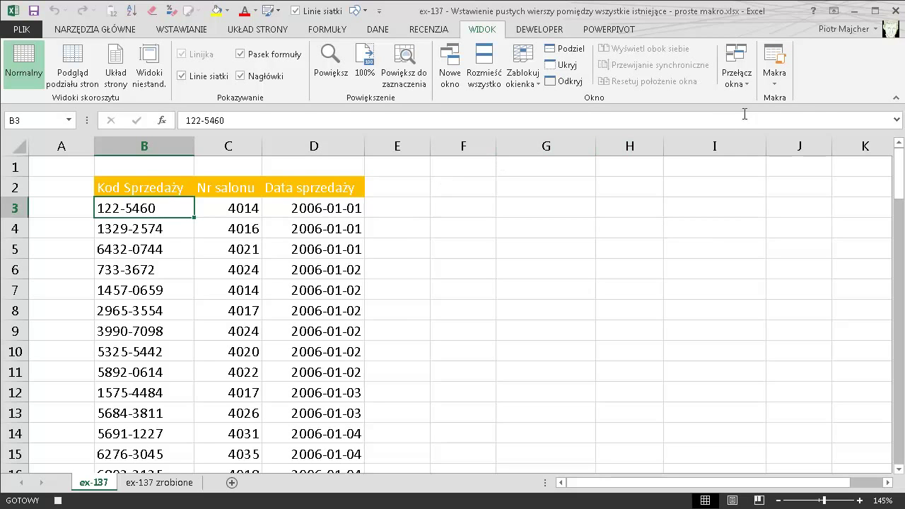
# Step: Switch on Use Relative References for the macro being recorded
pyautogui.click(776, 79)
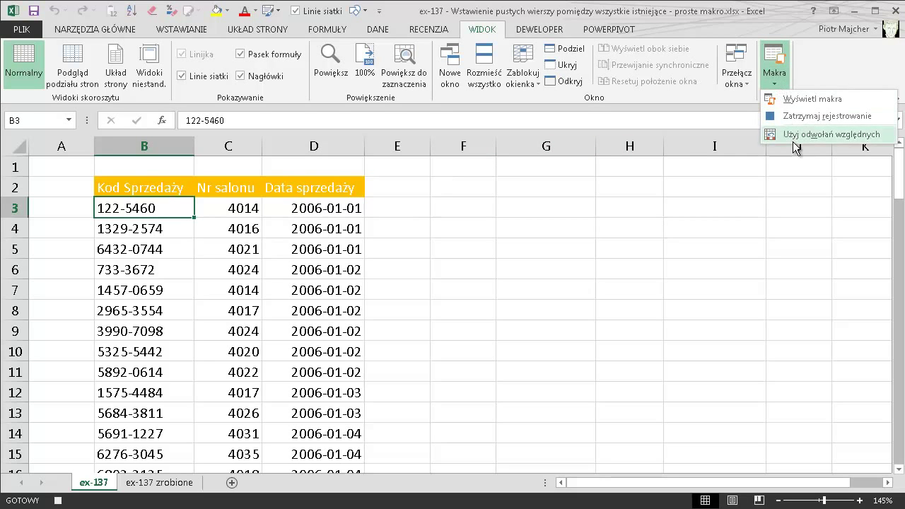
pyautogui.moveTo(827, 134)
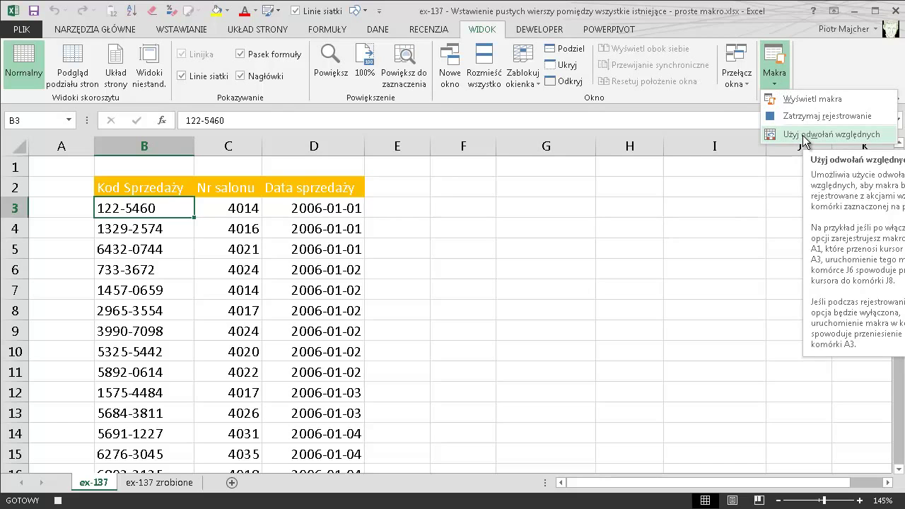
pyautogui.click(796, 135)
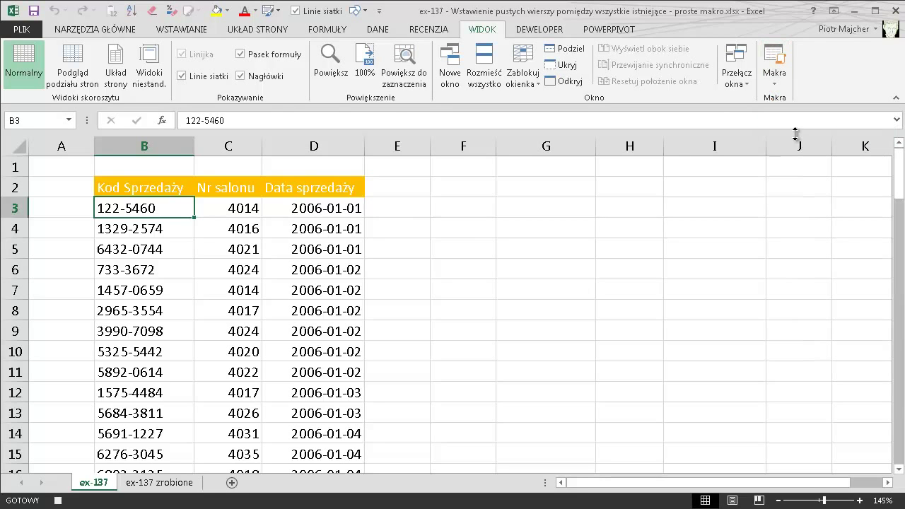
pyautogui.click(784, 80)
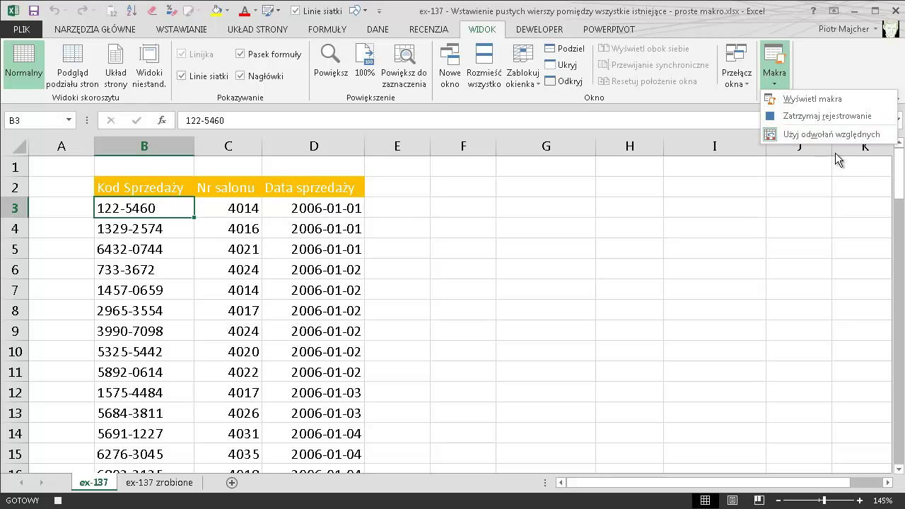
# Step: Insert an entire blank row above B3 and move down to the next sales record
pyautogui.rightClick(151, 210)
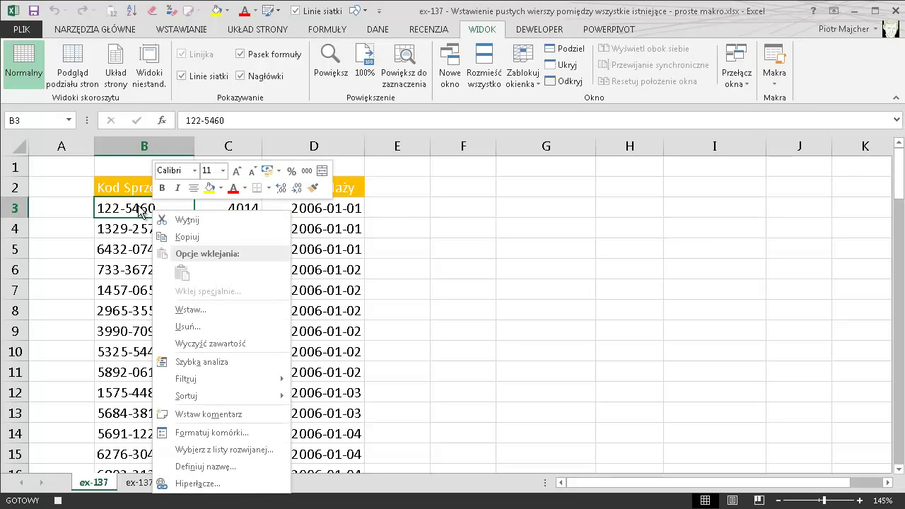
pyautogui.click(198, 308)
pyautogui.click(175, 308)
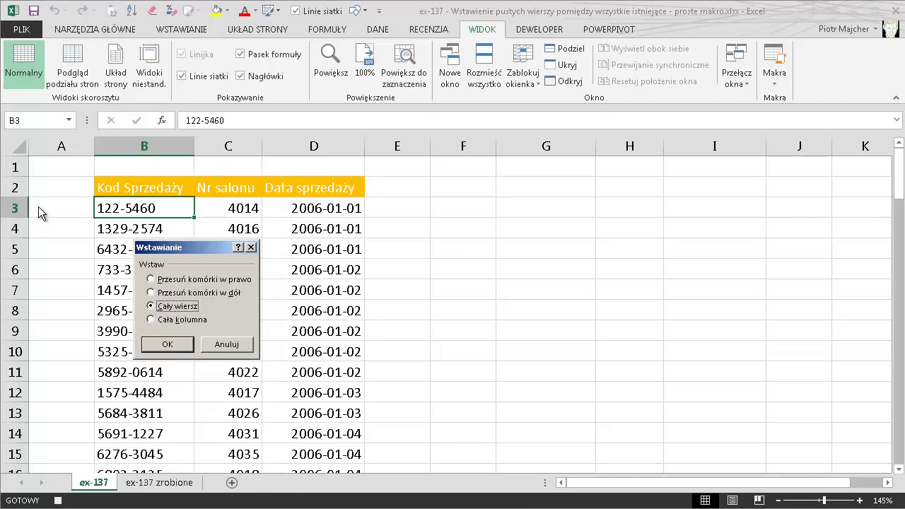
pyautogui.click(167, 344)
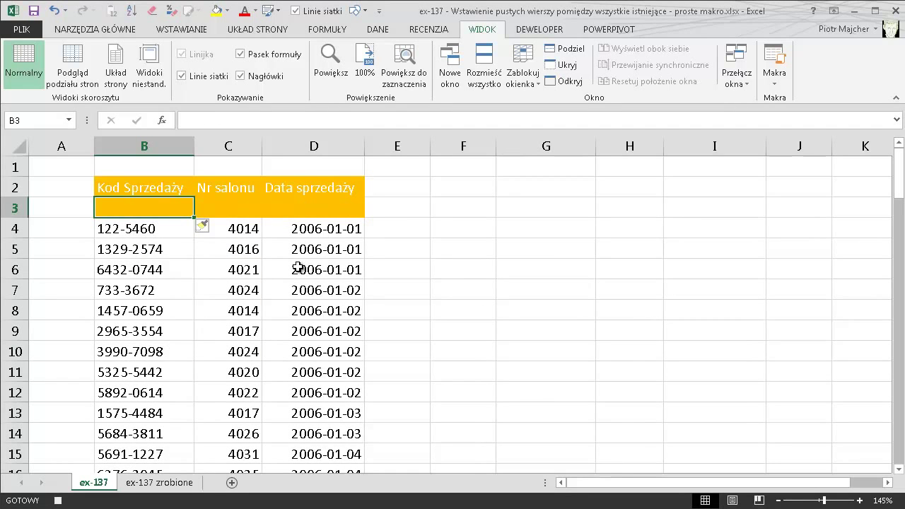
pyautogui.press('Down')
pyautogui.press('Down')
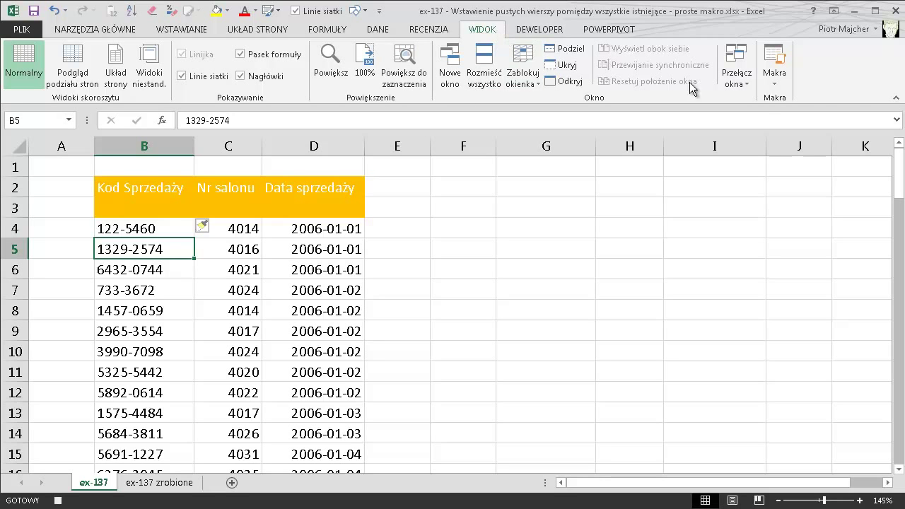
# Step: Stop the macro recording and select cell B7
pyautogui.click(775, 87)
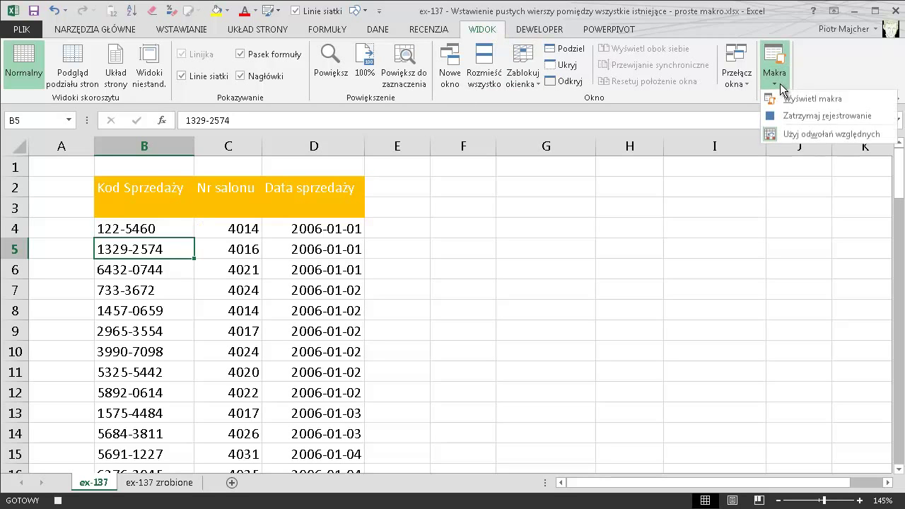
pyautogui.click(827, 118)
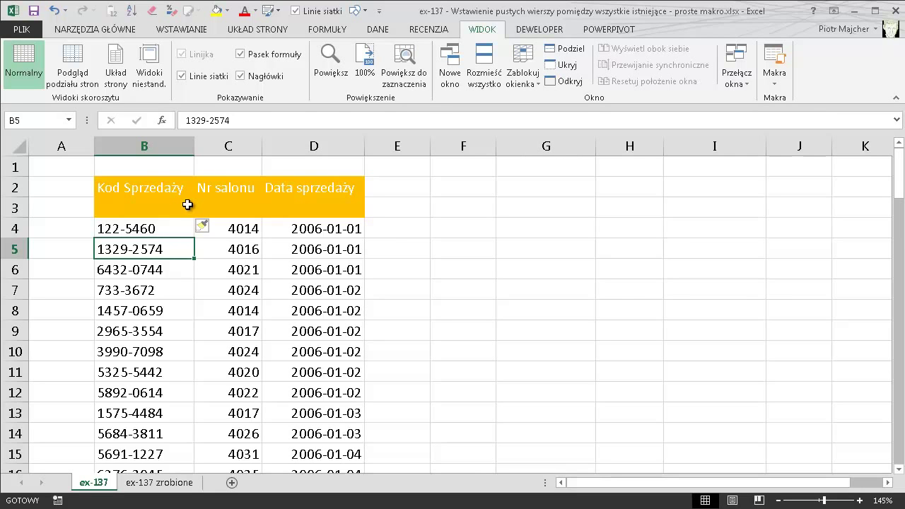
pyautogui.click(143, 290)
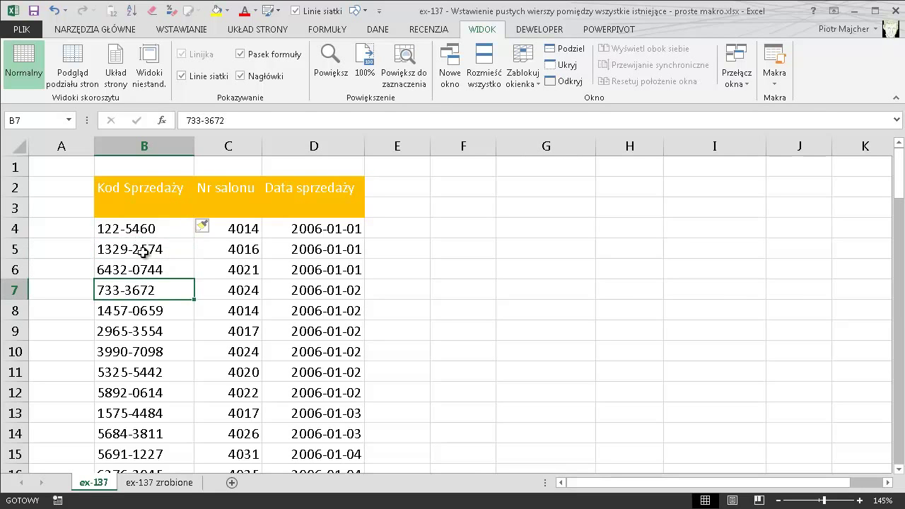
# Step: Run the WstawPuste macro repeatedly from B5 to insert blank rows down the table
pyautogui.click(146, 249)
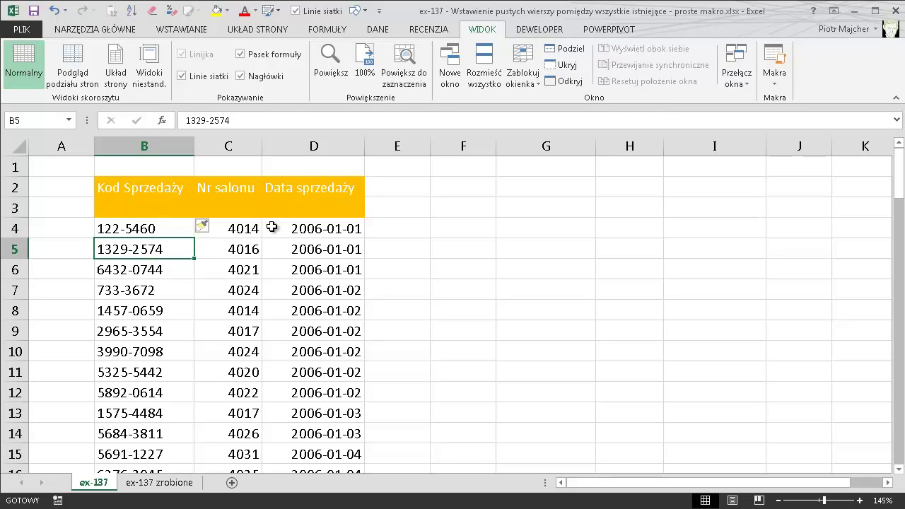
pyautogui.hotkey('ctrl', 'q')
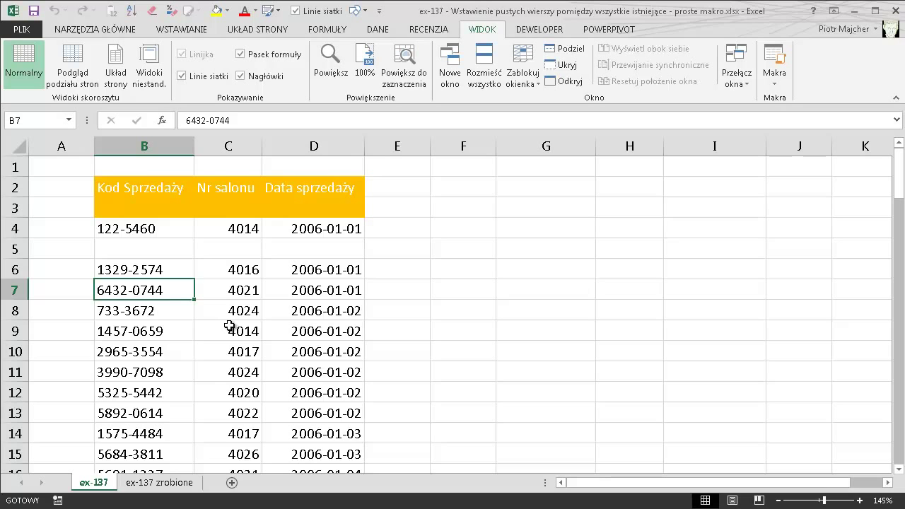
pyautogui.hotkey('ctrl', 'q')
pyautogui.hotkey('ctrl', 'q')
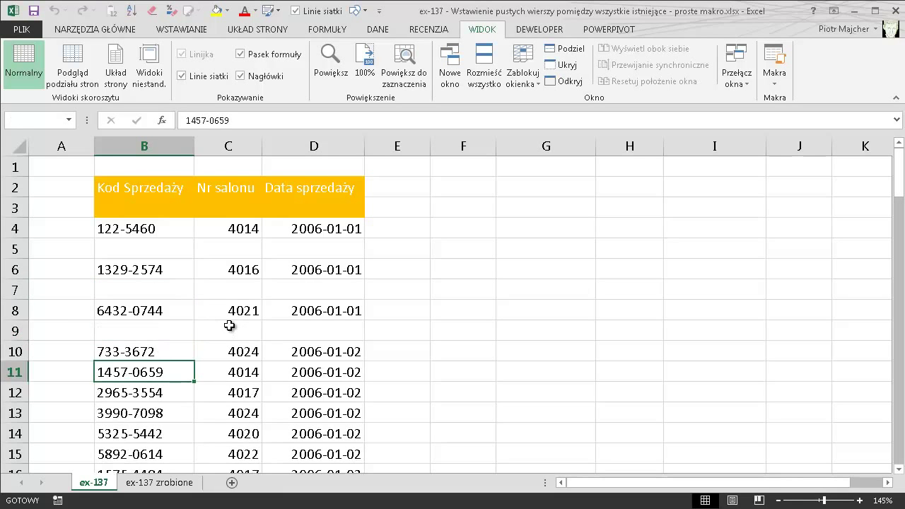
pyautogui.hotkey('ctrl', 'q')
pyautogui.hotkey('ctrl', 'q')
pyautogui.hotkey('ctrl', 'q')
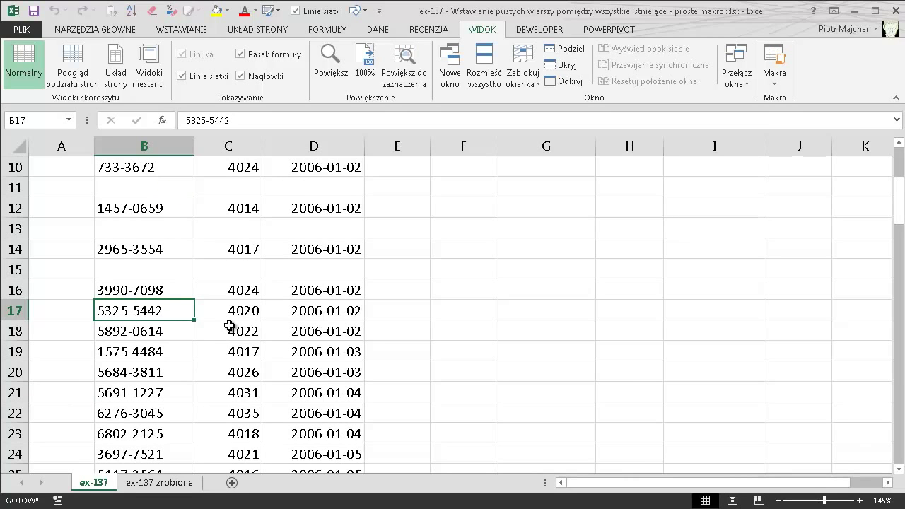
pyautogui.hotkey('ctrl', 'q')
pyautogui.hotkey('ctrl', 'q')
pyautogui.hotkey('ctrl', 'q')
pyautogui.hotkey('ctrl', 'q')
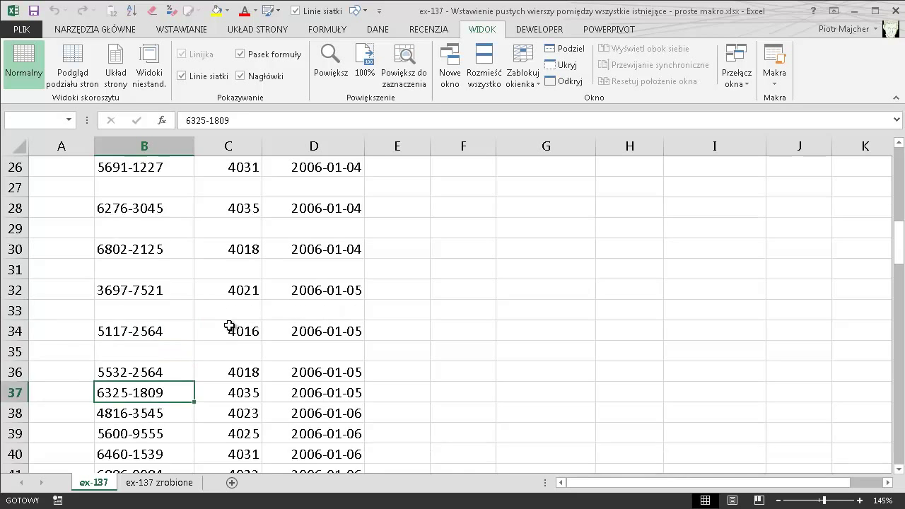
pyautogui.hotkey('ctrl', 'q')
pyautogui.hotkey('ctrl', 'q')
pyautogui.hotkey('ctrl', 'q')
pyautogui.hotkey('ctrl', 'q')
pyautogui.hotkey('ctrl', 'q')
pyautogui.hotkey('ctrl', 'q')
pyautogui.hotkey('ctrl', 'q')
pyautogui.hotkey('ctrl', 'q')
pyautogui.hotkey('ctrl', 'q')
pyautogui.hotkey('ctrl', 'q')
pyautogui.hotkey('ctrl', 'q')
pyautogui.hotkey('ctrl', 'q')
pyautogui.hotkey('ctrl', 'q')
pyautogui.hotkey('ctrl', 'q')
pyautogui.hotkey('ctrl', 'q')
pyautogui.hotkey('ctrl', 'q')
pyautogui.hotkey('ctrl', 'q')
pyautogui.hotkey('ctrl', 'q')
pyautogui.press('pagedown')
pyautogui.press('pagedown')
pyautogui.press('pagedown')
pyautogui.press('pagedown')
pyautogui.press('pagedown')
pyautogui.press('pagedown')
pyautogui.press('pagedown')
pyautogui.press('pagedown')
pyautogui.press('pagedown')
pyautogui.press('pagedown')
pyautogui.press('pagedown')
pyautogui.press('pagedown')
pyautogui.press('pagedown')
pyautogui.press('pagedown')
pyautogui.press('pagedown')
pyautogui.press('pagedown')
pyautogui.press('pagedown')
pyautogui.press('pagedown')
pyautogui.press('pagedown')
pyautogui.press('pagedown')
pyautogui.press('pagedown')
pyautogui.press('pagedown')
pyautogui.press('pagedown')
pyautogui.press('pagedown')
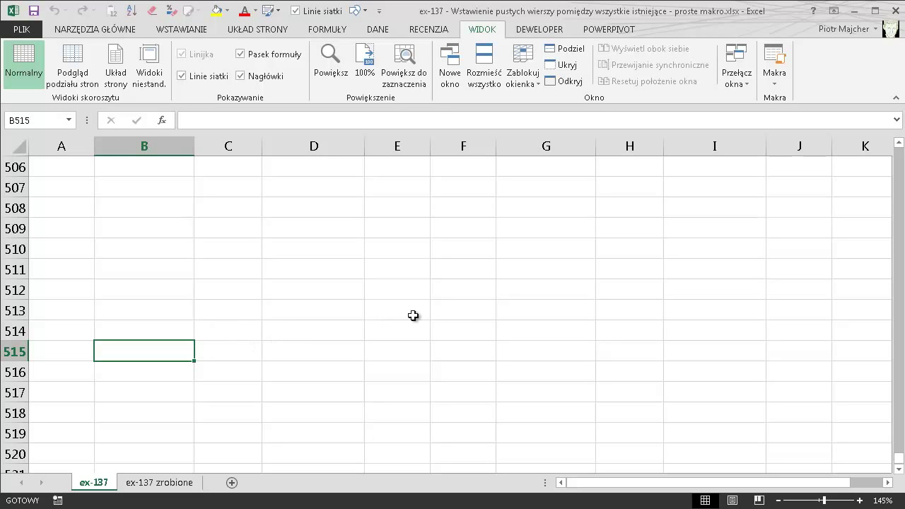
# Step: Return to the top of the table and check the blank rows between records
pyautogui.moveTo(899, 461); pyautogui.dragTo(900, 160)
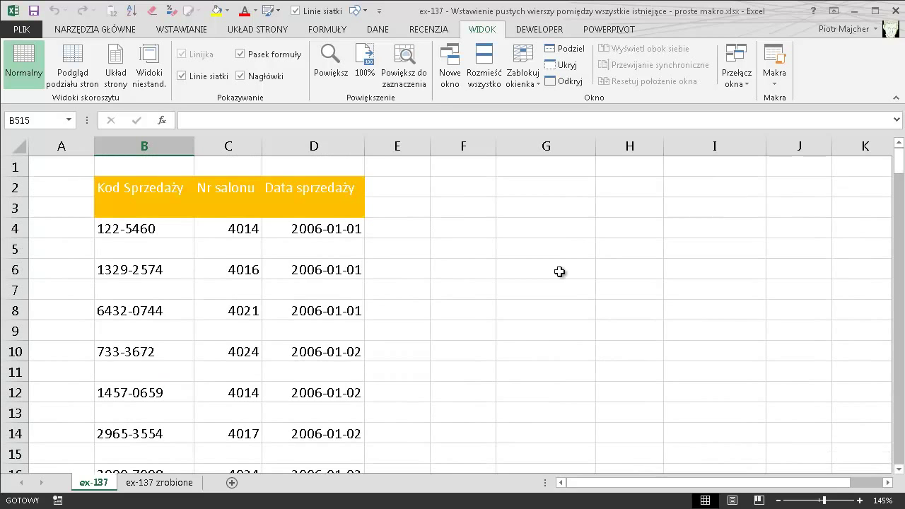
pyautogui.click(160, 253)
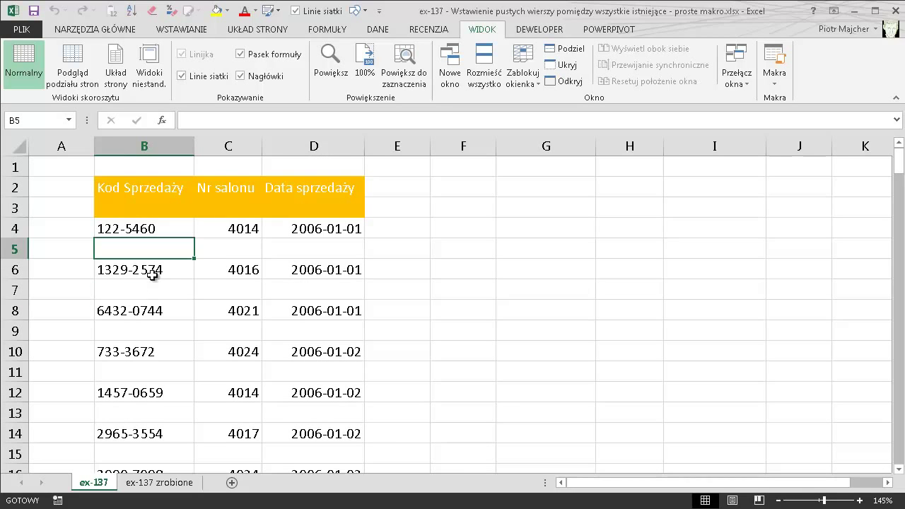
pyautogui.click(153, 275)
pyautogui.click(141, 291)
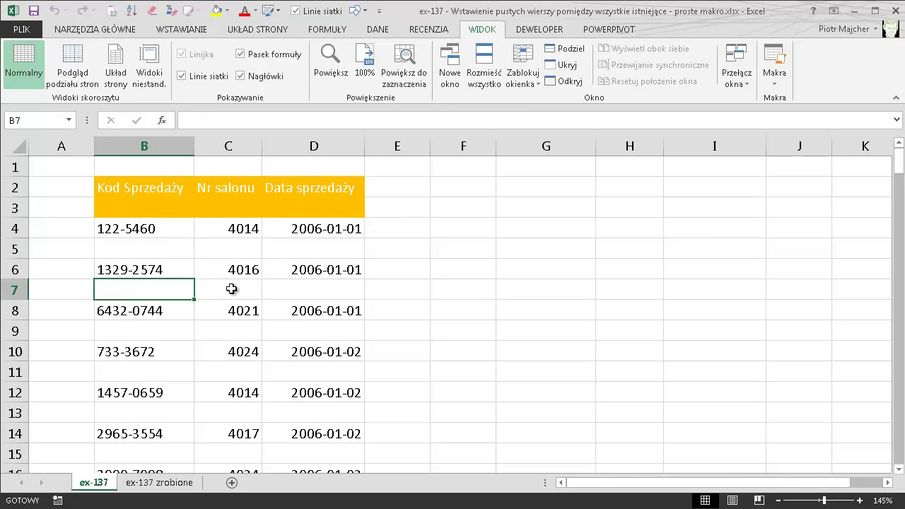